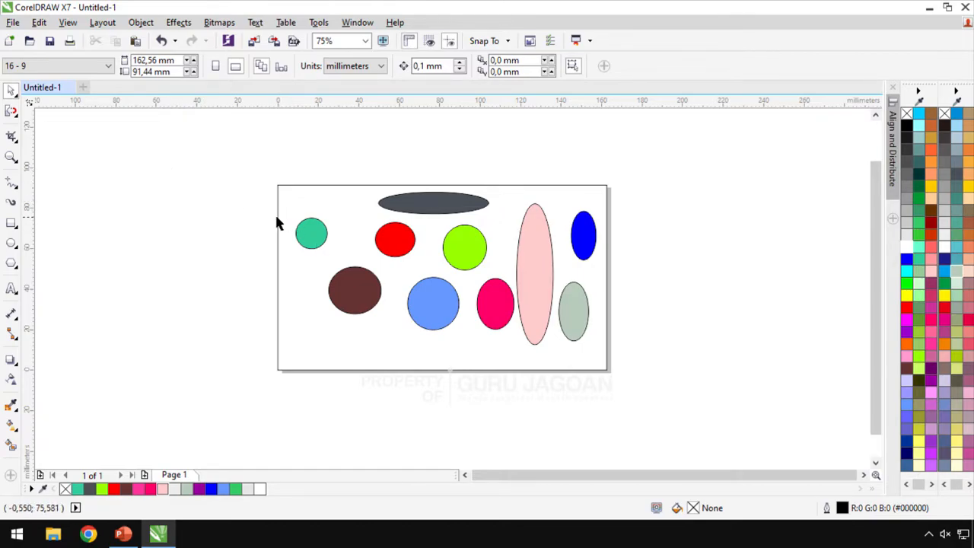
Select the five ellipses on the right half of the page with a rectangular selection marquee
{"action": "left_click_drag", "start_coordinate": [250, 210], "coordinate": [247, 226]}
{"action": "left_click_drag", "start_coordinate": [350, 211], "coordinate": [661, 416]}
{"action": "left_click", "coordinate": [598, 156]}
{"action": "left_click_drag", "start_coordinate": [417, 168], "coordinate": [633, 363]}
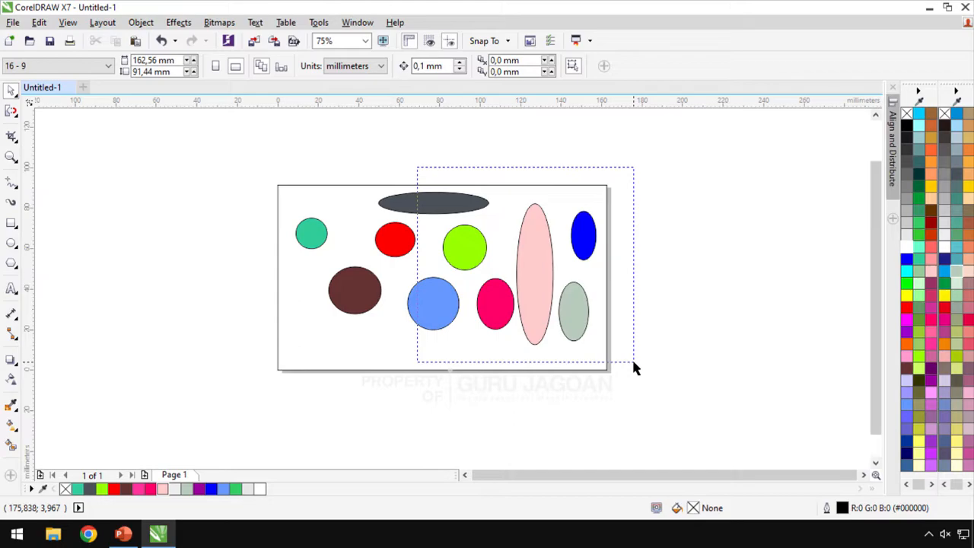
{"action": "left_click_drag", "start_coordinate": [635, 367], "coordinate": [635, 368]}
Fill the dark gray ellipse near the page's upper edge with black and the light blue circle with red
{"action": "left_click", "coordinate": [418, 202]}
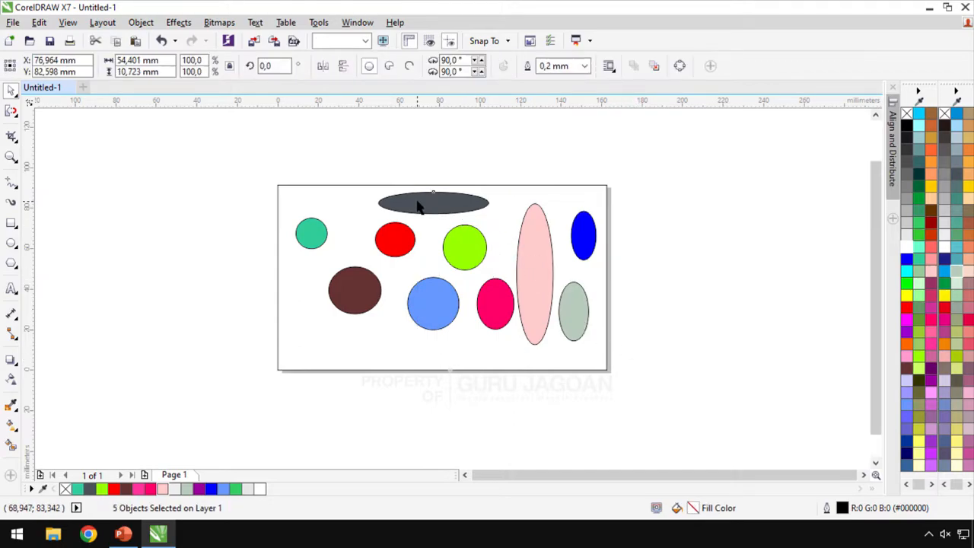
{"action": "left_click", "coordinate": [906, 126]}
{"action": "left_click", "coordinate": [718, 163]}
{"action": "left_click", "coordinate": [446, 309]}
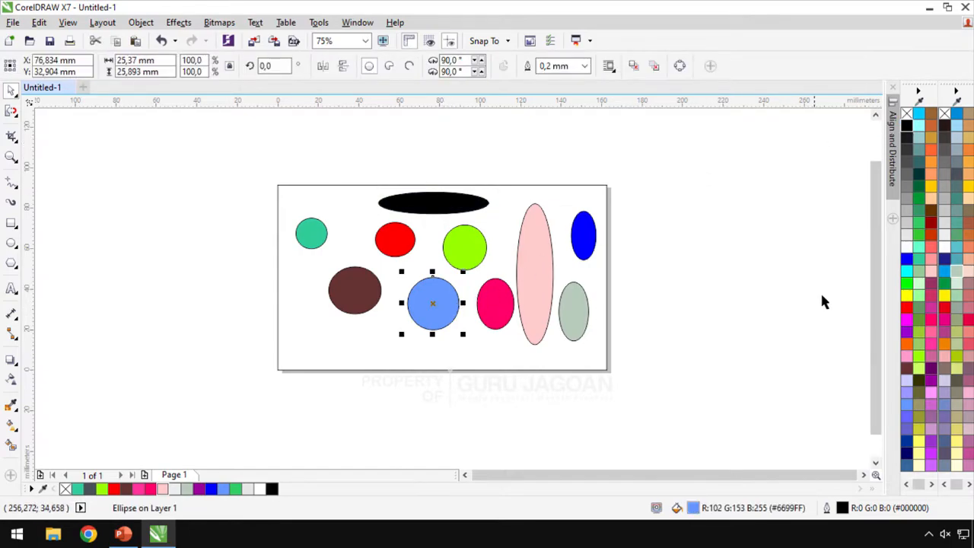
{"action": "left_click", "coordinate": [906, 307]}
{"action": "left_click", "coordinate": [692, 255]}
Try moving the five right-hand ellipses partly past the page's right edge and undo the move
{"action": "left_click_drag", "start_coordinate": [427, 156], "coordinate": [663, 404]}
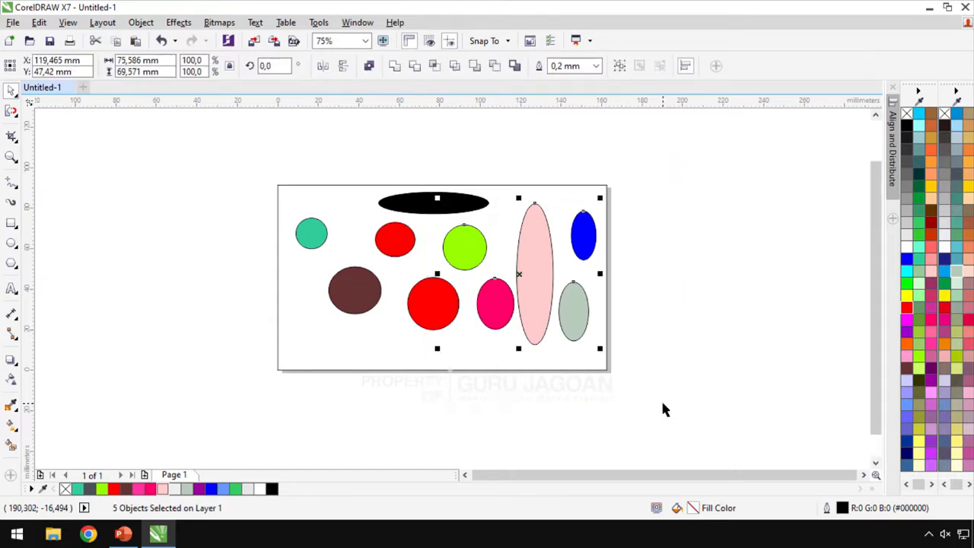
{"action": "left_click_drag", "start_coordinate": [542, 255], "coordinate": [629, 255]}
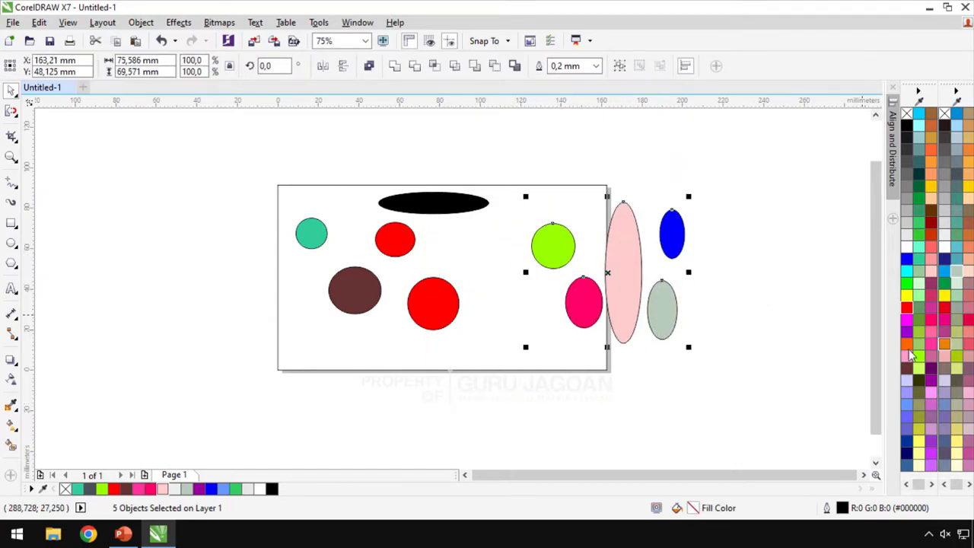
{"action": "key", "text": "ctrl+z"}
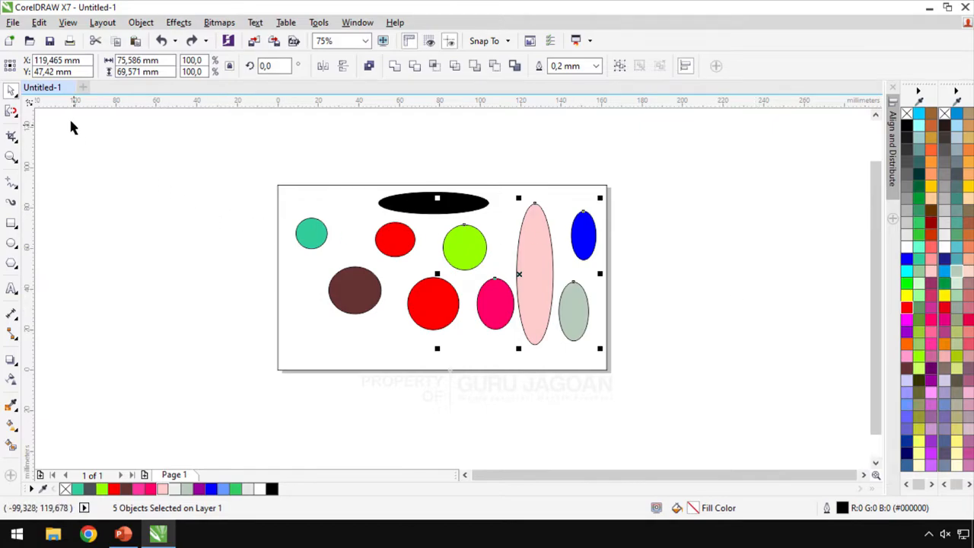
Select only the turquoise circle with the Freehand Pick tool and clear the selection
{"action": "left_click", "coordinate": [16, 97]}
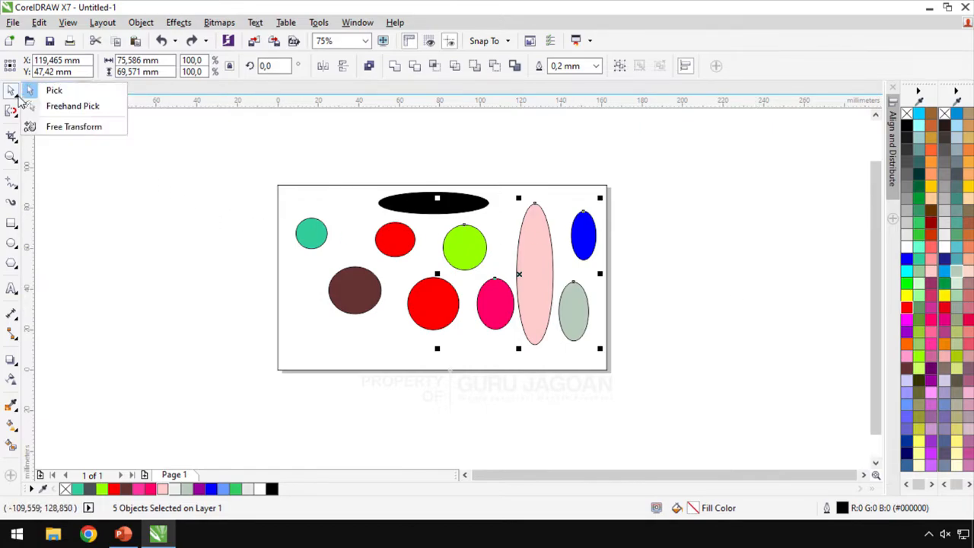
{"action": "left_click", "coordinate": [61, 108]}
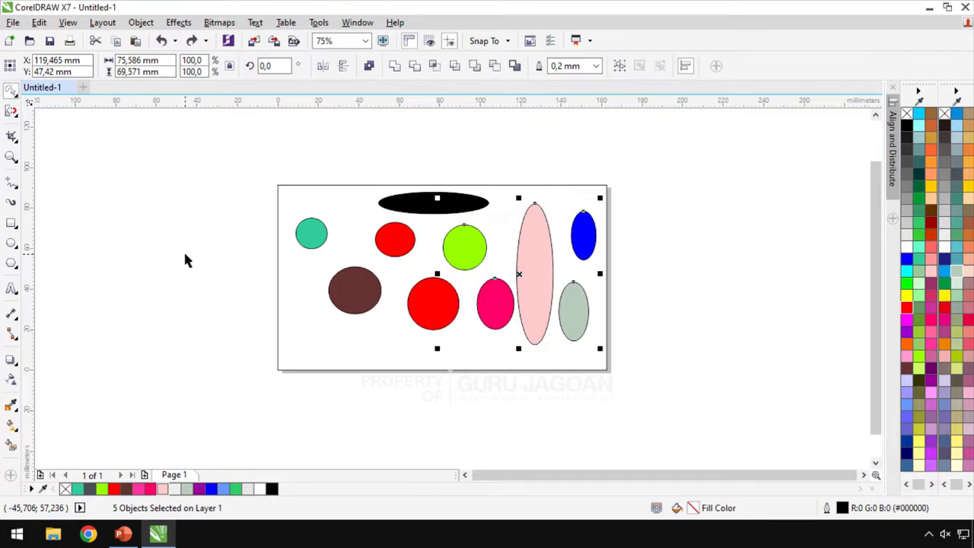
{"action": "left_click", "coordinate": [237, 199]}
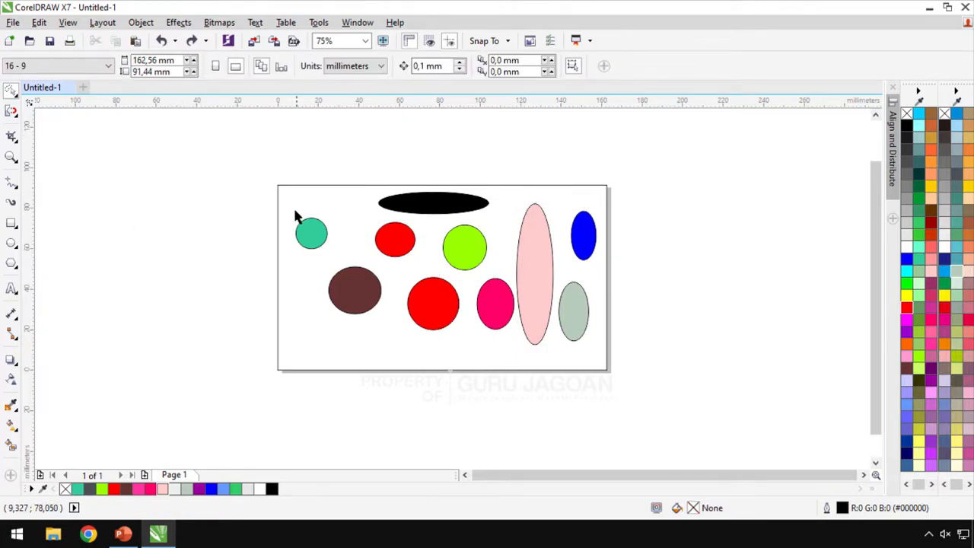
{"action": "mouse_move", "coordinate": [249, 198]}
{"action": "left_mouse_down"}
{"action": "mouse_move", "coordinate": [259, 245]}
{"action": "mouse_move", "coordinate": [277, 251]}
{"action": "mouse_move", "coordinate": [348, 226]}
{"action": "mouse_move", "coordinate": [337, 208]}
{"action": "mouse_move", "coordinate": [251, 198]}
{"action": "left_mouse_up"}
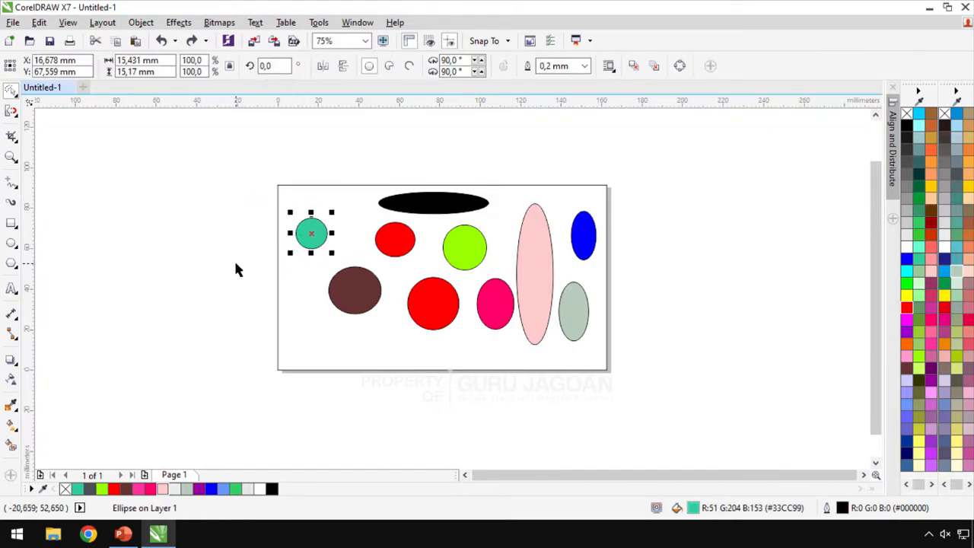
{"action": "left_click", "coordinate": [256, 236]}
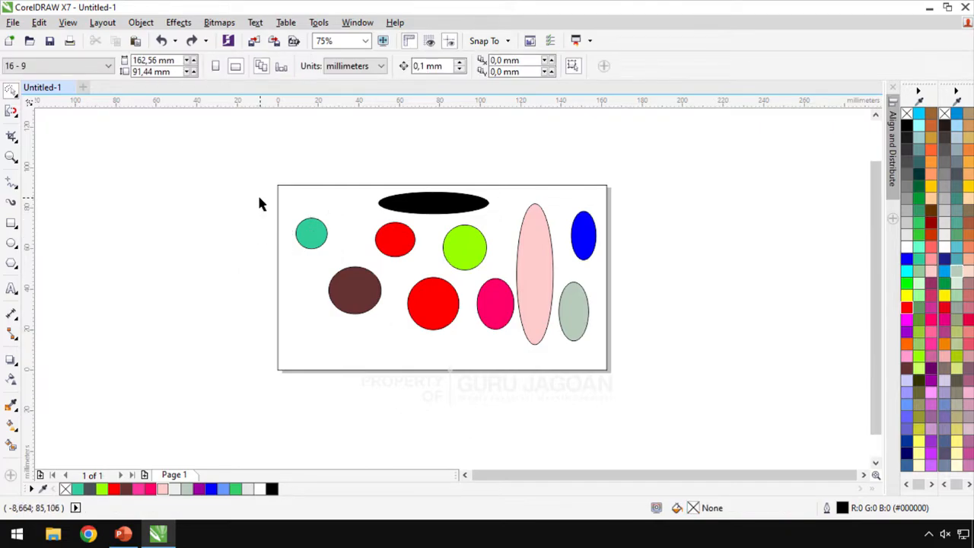
Lasso the black, upper red, lime and brown ellipses while skipping the turquoise circle, delete them and undo the deletion
{"action": "mouse_move", "coordinate": [250, 207]}
{"action": "left_mouse_down"}
{"action": "mouse_move", "coordinate": [330, 198]}
{"action": "mouse_move", "coordinate": [345, 220]}
{"action": "mouse_move", "coordinate": [333, 261]}
{"action": "left_mouse_up"}
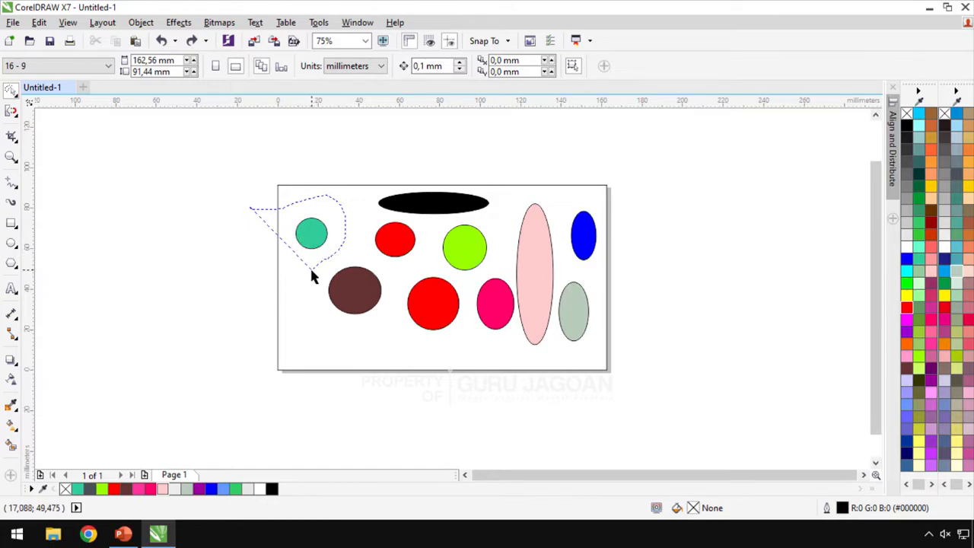
{"action": "mouse_move", "coordinate": [308, 300]}
{"action": "left_mouse_down"}
{"action": "mouse_move", "coordinate": [323, 316]}
{"action": "mouse_move", "coordinate": [368, 321]}
{"action": "mouse_move", "coordinate": [398, 268]}
{"action": "mouse_move", "coordinate": [454, 280]}
{"action": "mouse_move", "coordinate": [491, 264]}
{"action": "mouse_move", "coordinate": [507, 220]}
{"action": "mouse_move", "coordinate": [512, 132]}
{"action": "mouse_move", "coordinate": [389, 126]}
{"action": "mouse_move", "coordinate": [220, 150]}
{"action": "left_mouse_up"}
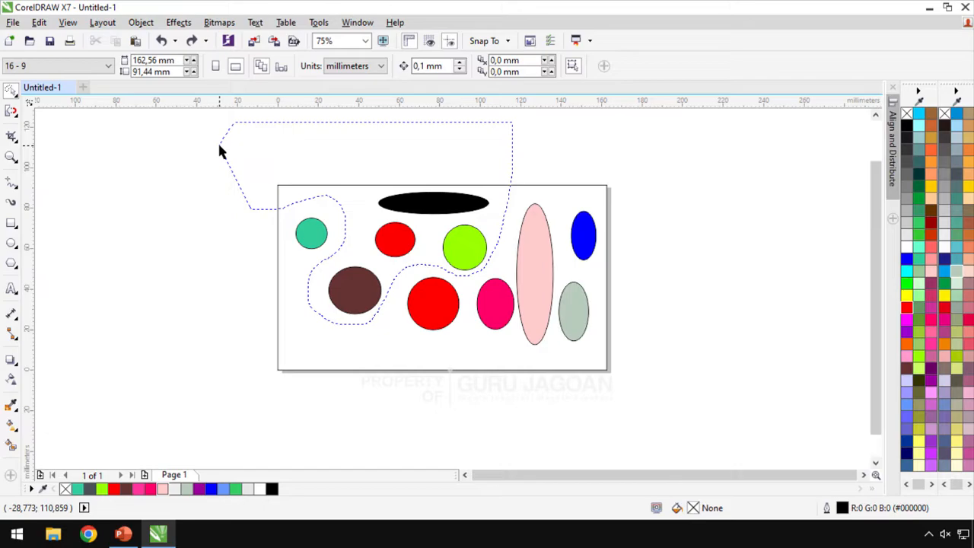
{"action": "left_click_drag", "start_coordinate": [220, 152], "coordinate": [219, 151]}
{"action": "key", "text": "Delete"}
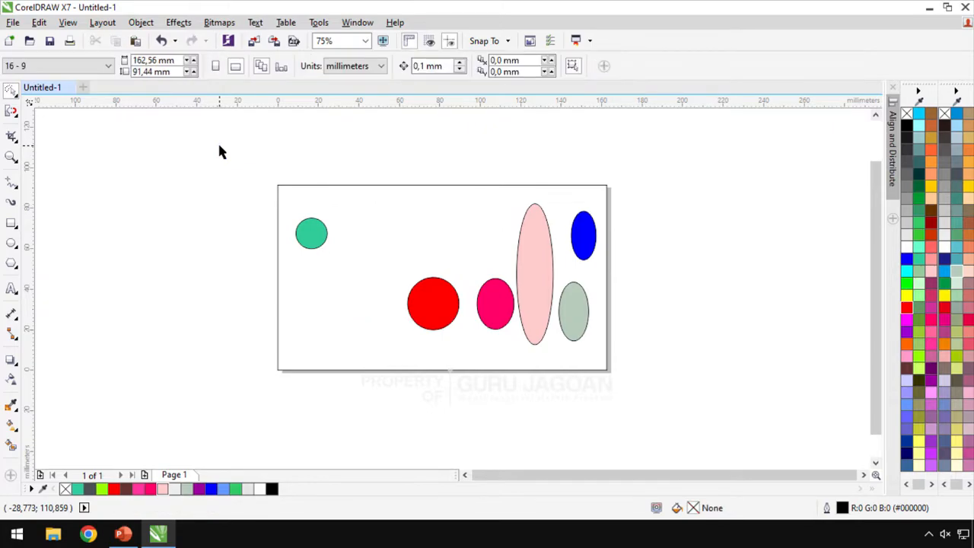
{"action": "key", "text": "ctrl+z"}
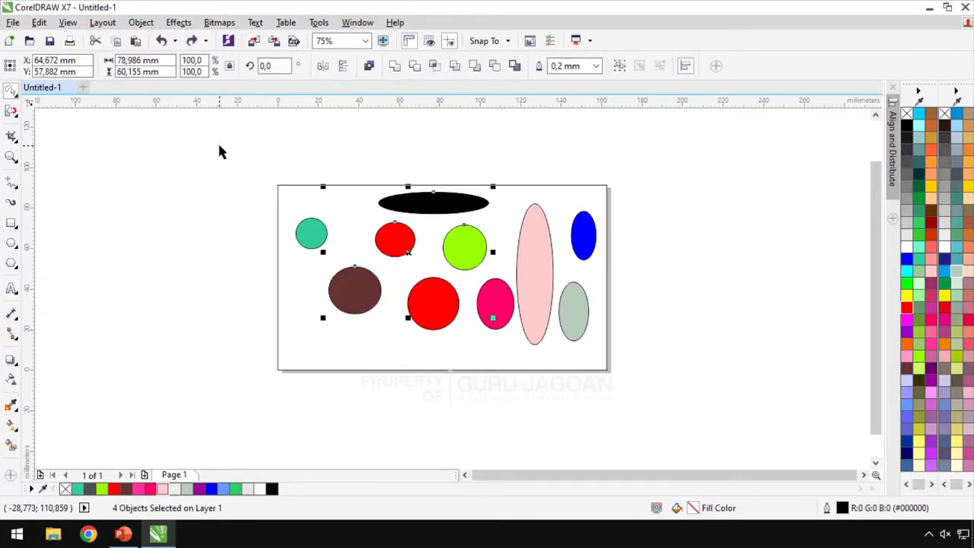
{"action": "left_click", "coordinate": [191, 210]}
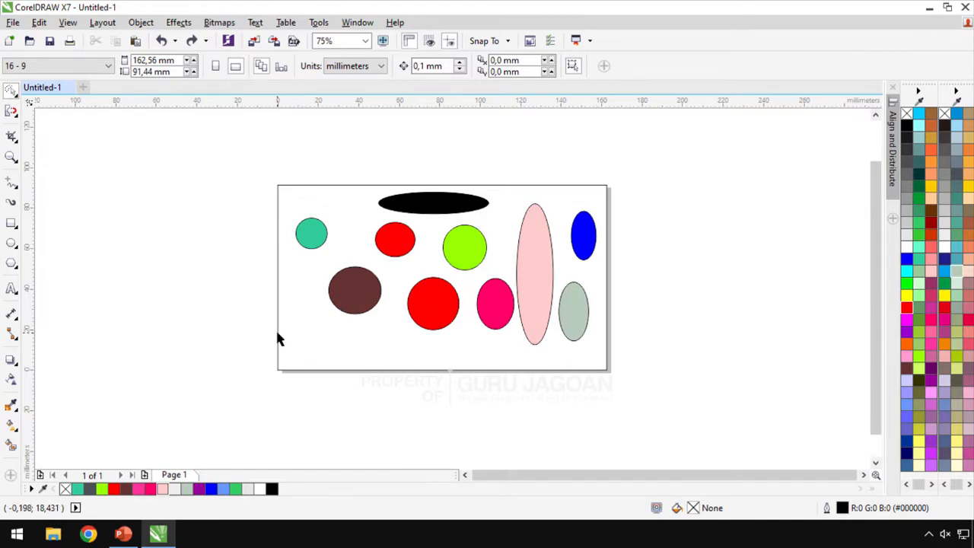
Lasso the lower red circle and the magenta, pink, blue and gray-green ellipses, delete them and undo the deletion
{"action": "mouse_move", "coordinate": [265, 328]}
{"action": "left_mouse_down"}
{"action": "mouse_move", "coordinate": [346, 336]}
{"action": "mouse_move", "coordinate": [380, 311]}
{"action": "mouse_move", "coordinate": [409, 267]}
{"action": "mouse_move", "coordinate": [480, 275]}
{"action": "mouse_move", "coordinate": [499, 266]}
{"action": "mouse_move", "coordinate": [529, 196]}
{"action": "mouse_move", "coordinate": [550, 197]}
{"action": "mouse_move", "coordinate": [558, 279]}
{"action": "mouse_move", "coordinate": [536, 355]}
{"action": "mouse_move", "coordinate": [511, 337]}
{"action": "mouse_move", "coordinate": [512, 299]}
{"action": "mouse_move", "coordinate": [517, 319]}
{"action": "mouse_move", "coordinate": [519, 304]}
{"action": "mouse_move", "coordinate": [509, 306]}
{"action": "mouse_move", "coordinate": [504, 282]}
{"action": "mouse_move", "coordinate": [450, 275]}
{"action": "mouse_move", "coordinate": [467, 312]}
{"action": "mouse_move", "coordinate": [439, 351]}
{"action": "mouse_move", "coordinate": [404, 337]}
{"action": "mouse_move", "coordinate": [391, 278]}
{"action": "mouse_move", "coordinate": [350, 314]}
{"action": "mouse_move", "coordinate": [258, 284]}
{"action": "mouse_move", "coordinate": [370, 312]}
{"action": "mouse_move", "coordinate": [352, 317]}
{"action": "mouse_move", "coordinate": [256, 289]}
{"action": "left_mouse_up"}
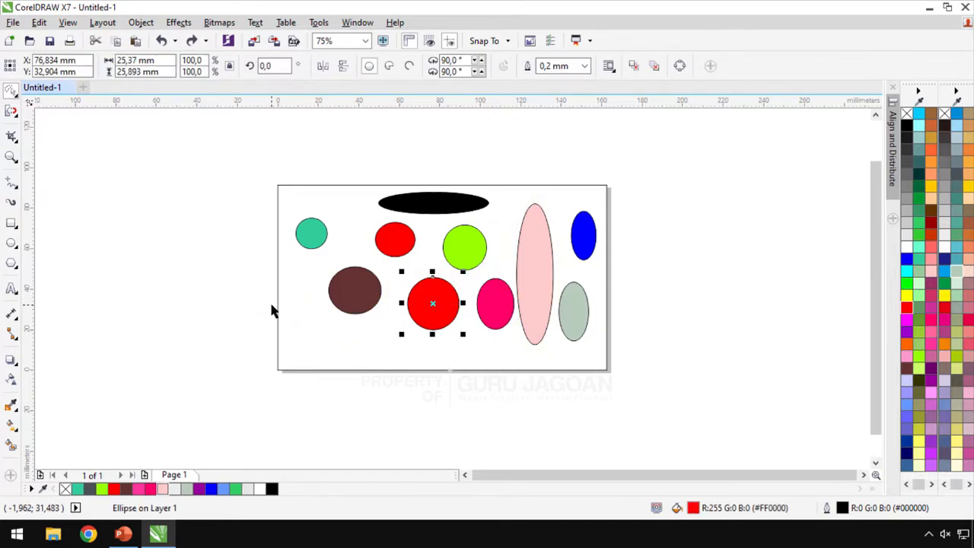
{"action": "left_click", "coordinate": [238, 302]}
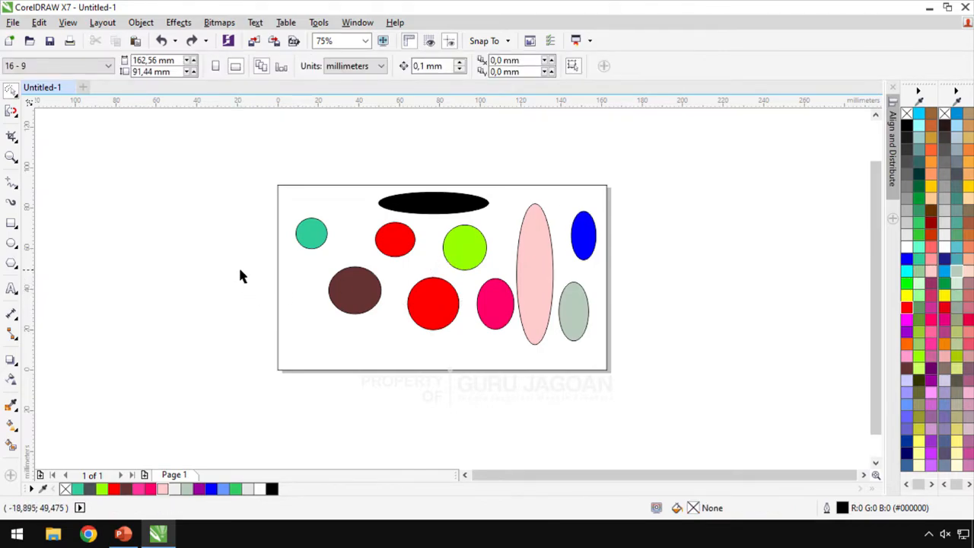
{"action": "mouse_move", "coordinate": [380, 309]}
{"action": "left_mouse_down"}
{"action": "mouse_move", "coordinate": [402, 268]}
{"action": "mouse_move", "coordinate": [466, 274]}
{"action": "mouse_move", "coordinate": [491, 261]}
{"action": "mouse_move", "coordinate": [531, 180]}
{"action": "mouse_move", "coordinate": [602, 176]}
{"action": "mouse_move", "coordinate": [699, 278]}
{"action": "mouse_move", "coordinate": [637, 398]}
{"action": "mouse_move", "coordinate": [239, 422]}
{"action": "mouse_move", "coordinate": [178, 334]}
{"action": "mouse_move", "coordinate": [164, 184]}
{"action": "mouse_move", "coordinate": [171, 176]}
{"action": "mouse_move", "coordinate": [238, 204]}
{"action": "left_mouse_up"}
{"action": "key", "text": "Delete"}
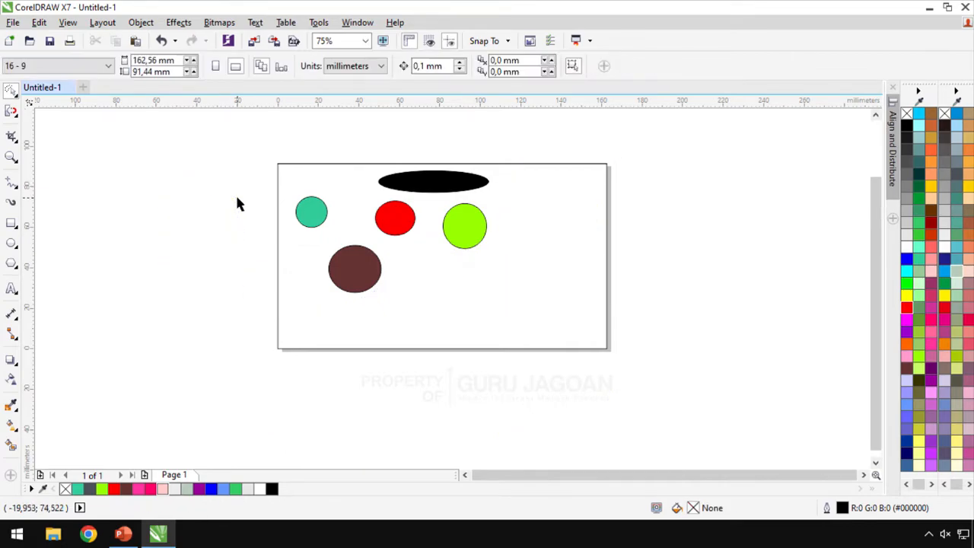
{"action": "key", "text": "ctrl+z"}
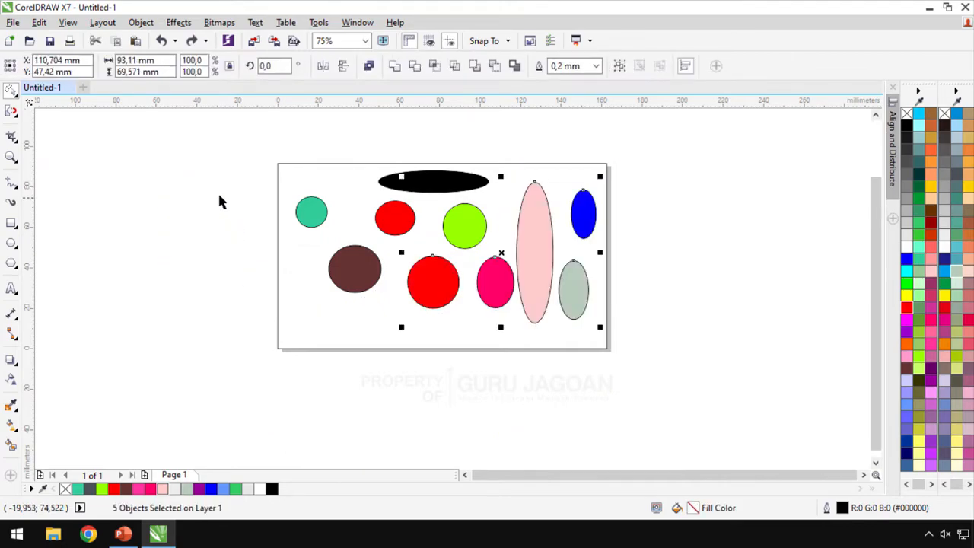
Select all the ellipses and the page frame with the Pick tool and enlarge them proportionally to about 128%
{"action": "left_click", "coordinate": [16, 97]}
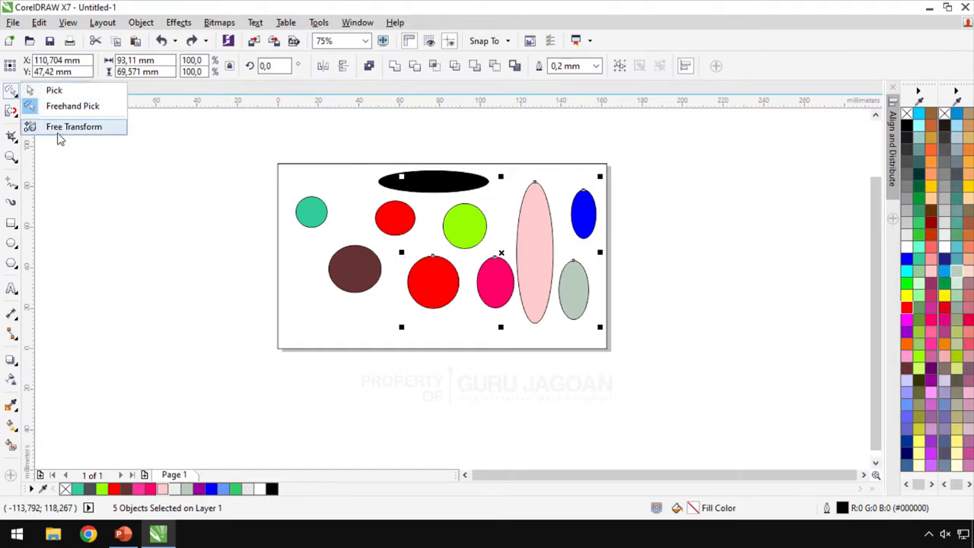
{"action": "left_click", "coordinate": [54, 91]}
{"action": "left_click_drag", "start_coordinate": [233, 127], "coordinate": [721, 340]}
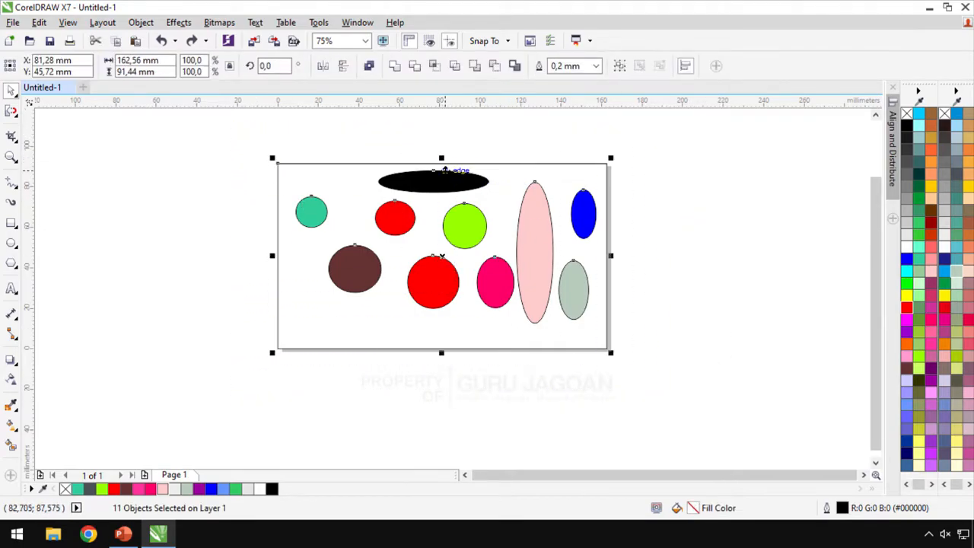
{"action": "left_click_drag", "start_coordinate": [609, 158], "coordinate": [635, 144]}
{"action": "left_click_drag", "start_coordinate": [637, 355], "coordinate": [704, 391]}
{"action": "left_click", "coordinate": [789, 274]}
Rotate the tall pink ellipse to about 333.4 degrees and skew it horizontally toward the lime circle
{"action": "left_click", "coordinate": [612, 283]}
{"action": "left_click", "coordinate": [617, 212]}
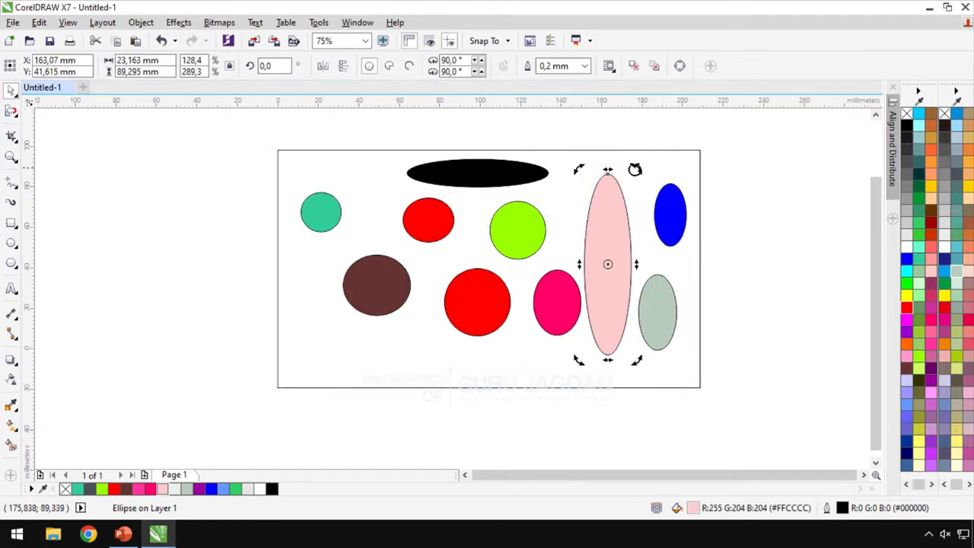
{"action": "left_click_drag", "start_coordinate": [635, 168], "coordinate": [675, 194]}
{"action": "left_click_drag", "start_coordinate": [603, 176], "coordinate": [572, 178]}
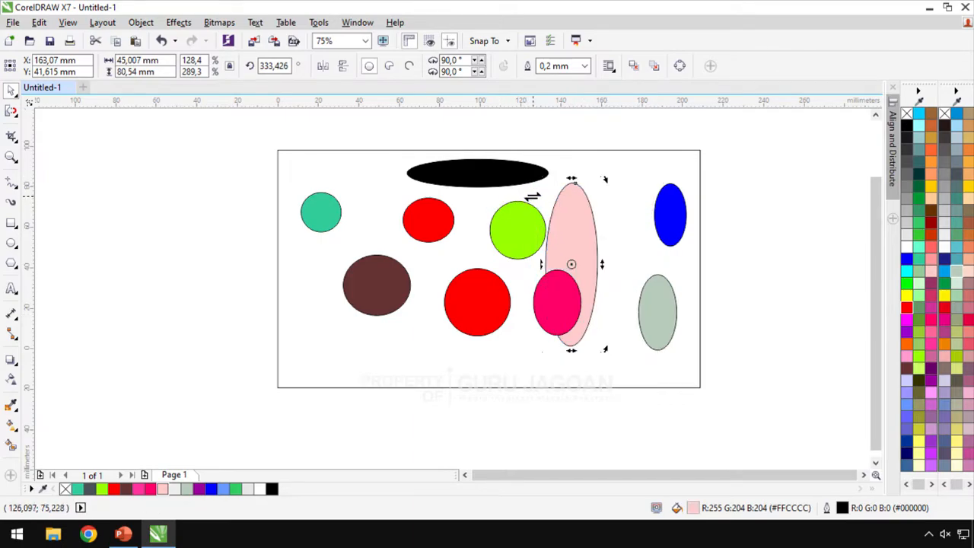
Skew the turquoise circle horizontally so its upper edge shifts left into a slanted ellipse
{"action": "left_click", "coordinate": [328, 207]}
{"action": "left_click", "coordinate": [323, 204]}
{"action": "left_click_drag", "start_coordinate": [321, 188], "coordinate": [277, 192]}
{"action": "left_click", "coordinate": [176, 227]}
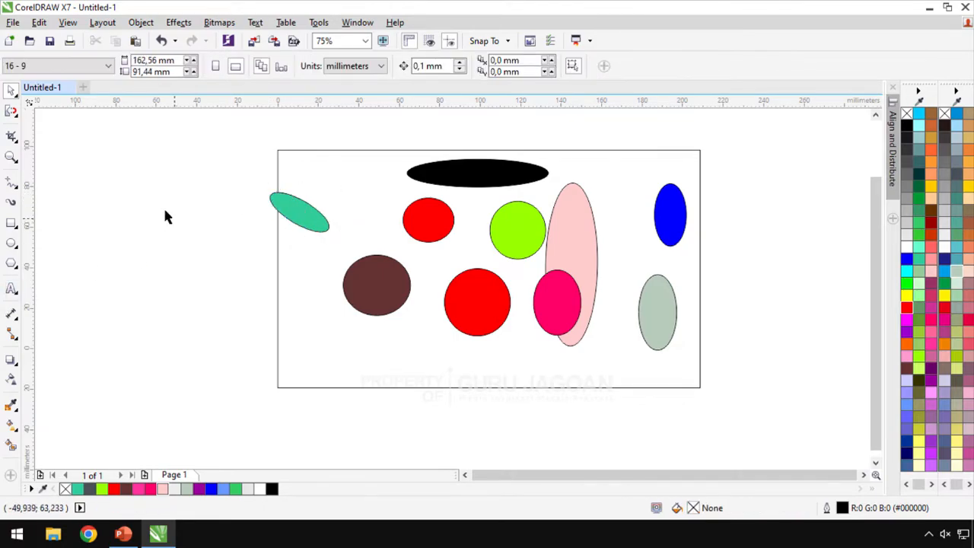
Skew the slanted turquoise ellipse horizontally to the right using the Freehand Pick tool
{"action": "left_click", "coordinate": [16, 95]}
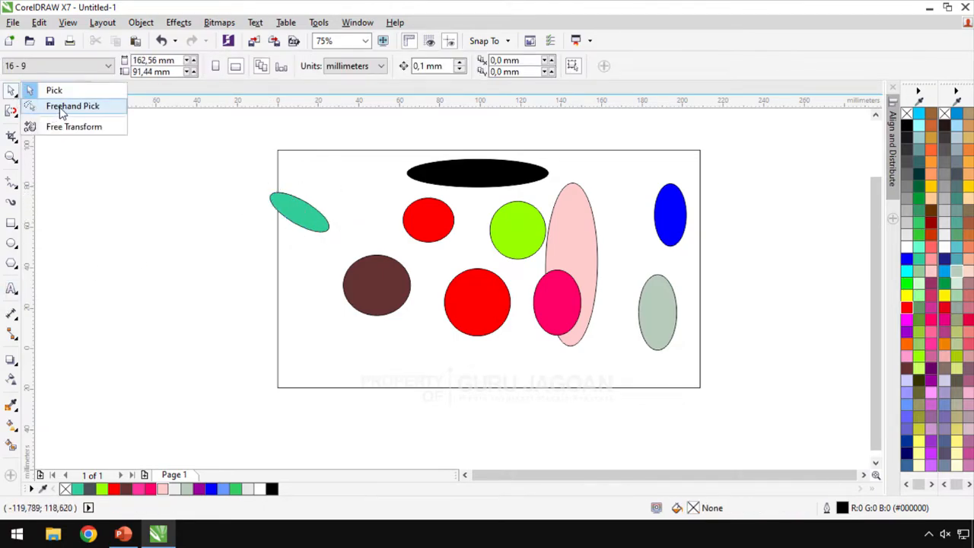
{"action": "left_click", "coordinate": [68, 107]}
{"action": "left_click", "coordinate": [297, 210]}
{"action": "left_click", "coordinate": [297, 209]}
{"action": "left_click_drag", "start_coordinate": [300, 187], "coordinate": [341, 192]}
{"action": "mouse_move", "coordinate": [205, 169]}
{"action": "left_mouse_down"}
{"action": "mouse_move", "coordinate": [208, 274]}
{"action": "mouse_move", "coordinate": [295, 257]}
{"action": "mouse_move", "coordinate": [313, 176]}
{"action": "mouse_move", "coordinate": [368, 267]}
{"action": "mouse_move", "coordinate": [407, 175]}
{"action": "mouse_move", "coordinate": [422, 213]}
{"action": "mouse_move", "coordinate": [472, 249]}
{"action": "mouse_move", "coordinate": [491, 287]}
{"action": "mouse_move", "coordinate": [565, 260]}
{"action": "mouse_move", "coordinate": [621, 275]}
{"action": "mouse_move", "coordinate": [693, 237]}
{"action": "mouse_move", "coordinate": [600, 288]}
{"action": "mouse_move", "coordinate": [540, 141]}
{"action": "mouse_move", "coordinate": [418, 127]}
{"action": "mouse_move", "coordinate": [379, 159]}
{"action": "mouse_move", "coordinate": [343, 143]}
{"action": "left_mouse_up"}
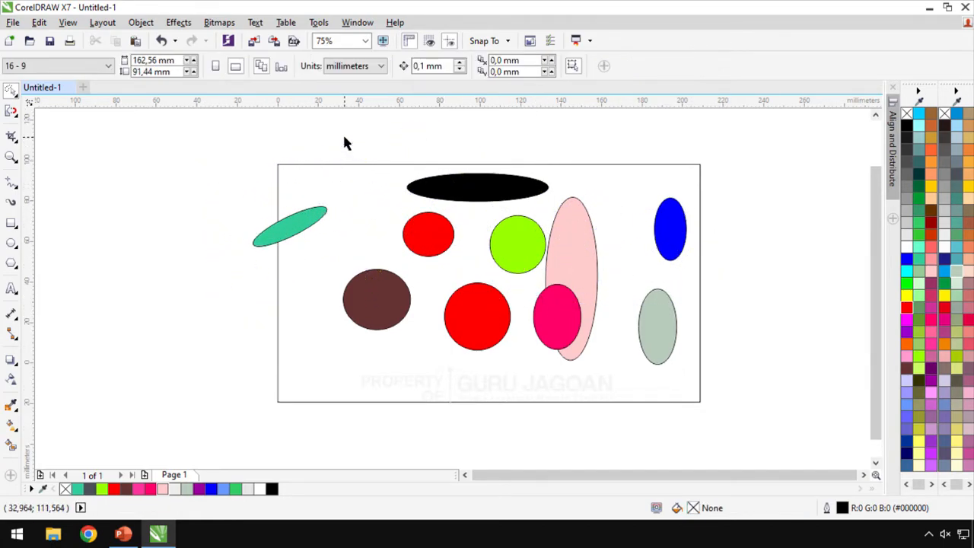
Free-skew the turquoise ellipse with the Free Transform tool into a thin diagonal sliver in the middle of the page
{"action": "left_click", "coordinate": [16, 94]}
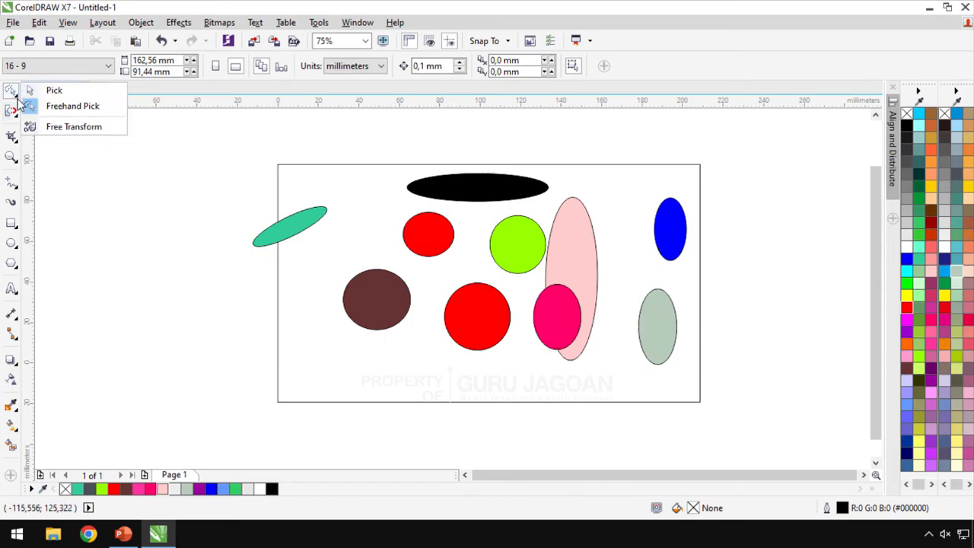
{"action": "left_click", "coordinate": [74, 128]}
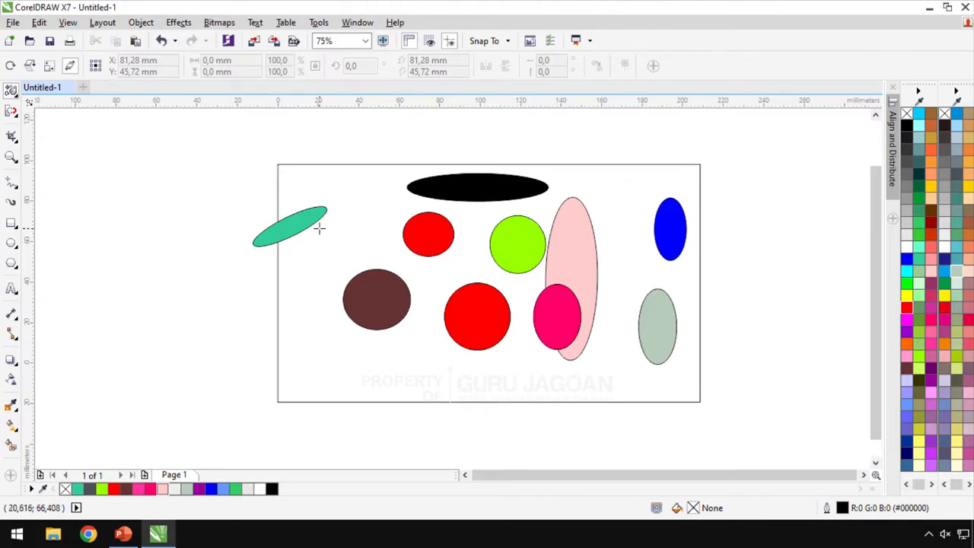
{"action": "left_click", "coordinate": [296, 232]}
{"action": "left_click_drag", "start_coordinate": [248, 185], "coordinate": [336, 146]}
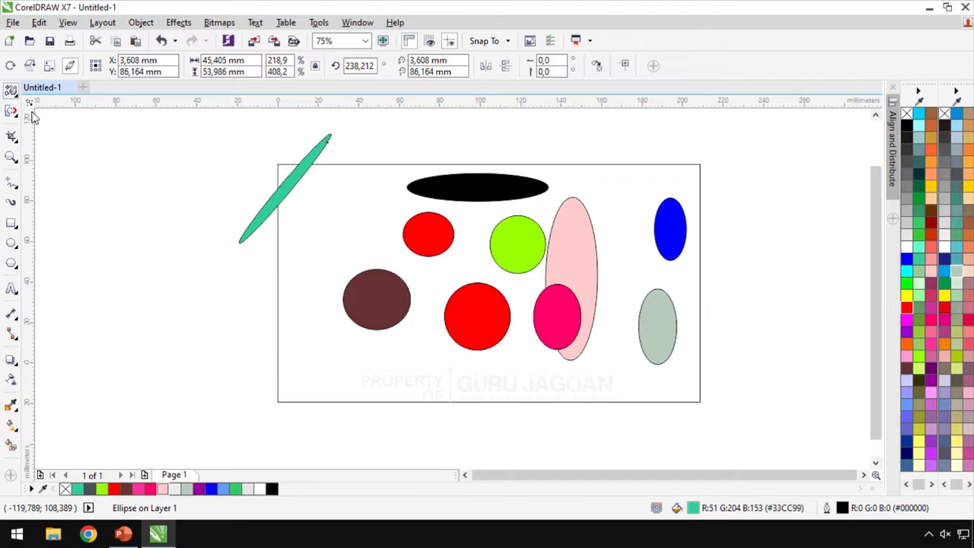
{"action": "left_click_drag", "start_coordinate": [478, 186], "coordinate": [433, 259]}
{"action": "left_click_drag", "start_coordinate": [472, 325], "coordinate": [457, 373]}
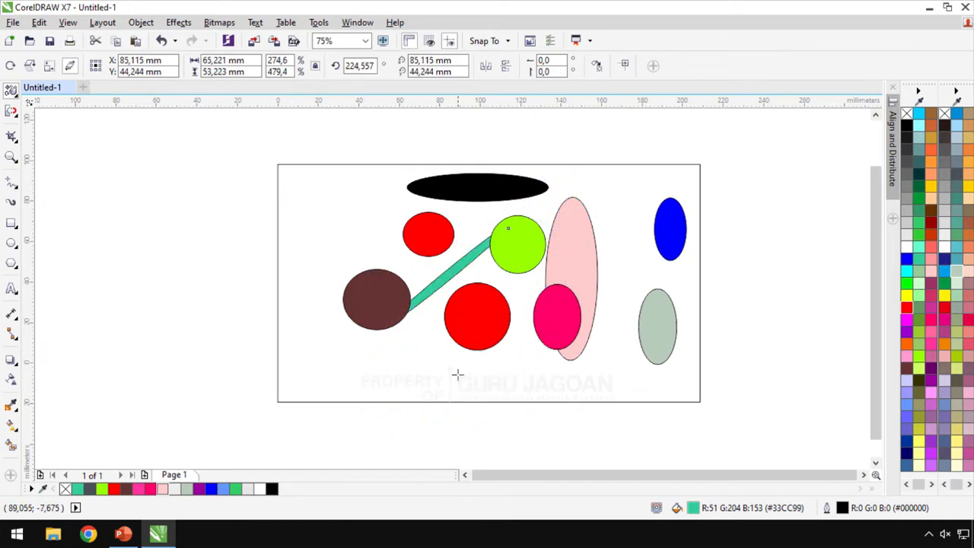
Free-skew the brown ellipse until it sits above the page, about 37 by 28 mm in size
{"action": "left_click", "coordinate": [376, 299]}
{"action": "mouse_move", "coordinate": [376, 299]}
{"action": "left_mouse_down"}
{"action": "mouse_move", "coordinate": [345, 256]}
{"action": "mouse_move", "coordinate": [387, 209]}
{"action": "mouse_move", "coordinate": [428, 367]}
{"action": "mouse_move", "coordinate": [448, 162]}
{"action": "mouse_move", "coordinate": [326, 330]}
{"action": "mouse_move", "coordinate": [378, 298]}
{"action": "left_mouse_up"}
{"action": "left_click_drag", "start_coordinate": [676, 231], "coordinate": [705, 272]}
{"action": "left_click_drag", "start_coordinate": [684, 269], "coordinate": [707, 241]}
{"action": "left_click_drag", "start_coordinate": [639, 321], "coordinate": [658, 329]}
{"action": "scroll", "coordinate": [498, 337], "scroll_direction": "down", "scroll_amount": 3}
{"action": "scroll", "coordinate": [505, 302], "scroll_direction": "up", "scroll_amount": 1}
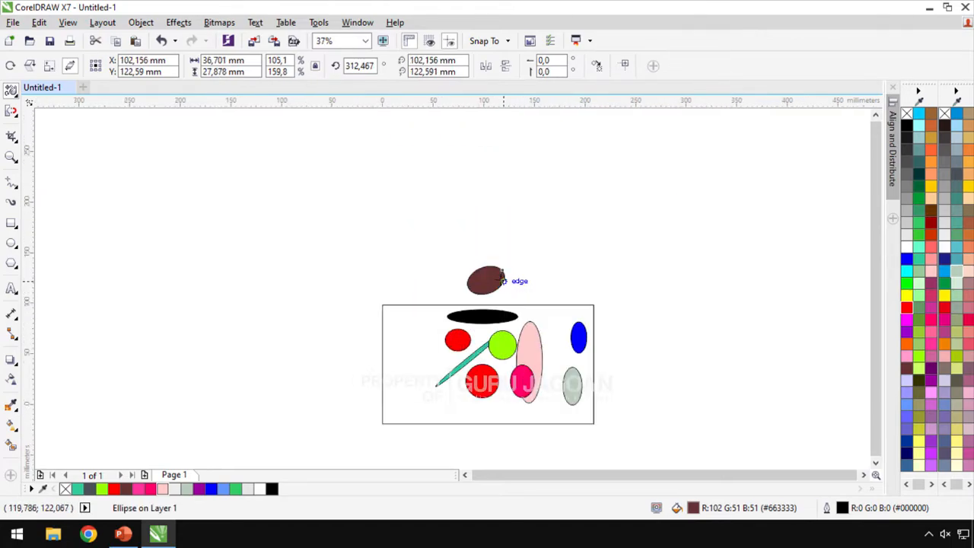
Reflect the brown ellipse and the black ellipse at free angles, turning the black one nearly upright
{"action": "left_click", "coordinate": [11, 67]}
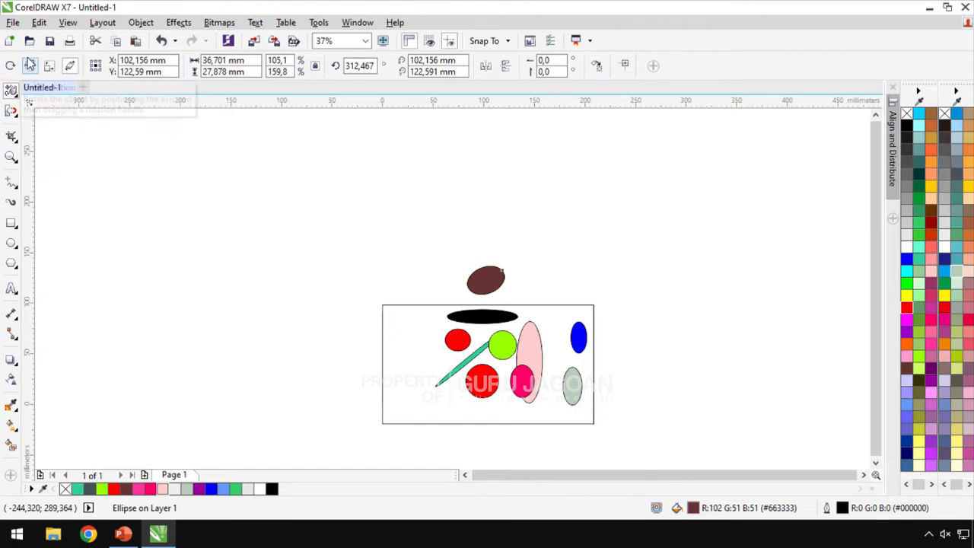
{"action": "left_click_drag", "start_coordinate": [488, 281], "coordinate": [423, 294]}
{"action": "scroll", "coordinate": [486, 278], "scroll_direction": "up", "scroll_amount": 3}
{"action": "scroll", "coordinate": [484, 287], "scroll_direction": "down", "scroll_amount": 1}
{"action": "scroll", "coordinate": [443, 394], "scroll_direction": "up", "scroll_amount": 1}
{"action": "left_click_drag", "start_coordinate": [449, 357], "coordinate": [401, 395]}
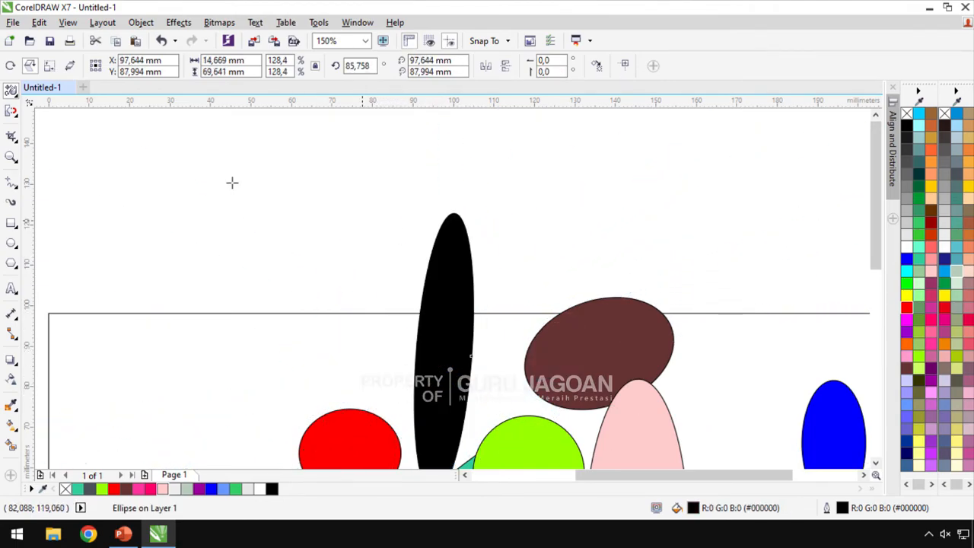
Scale the black ellipse freely to about 624 by 255 mm so it covers most of the page
{"action": "left_click_drag", "start_coordinate": [461, 337], "coordinate": [864, 222]}
{"action": "scroll", "coordinate": [251, 182], "scroll_direction": "down", "scroll_amount": 1}
{"action": "scroll", "coordinate": [273, 181], "scroll_direction": "down", "scroll_amount": 1}
{"action": "left_click_drag", "start_coordinate": [294, 220], "coordinate": [526, 200]}
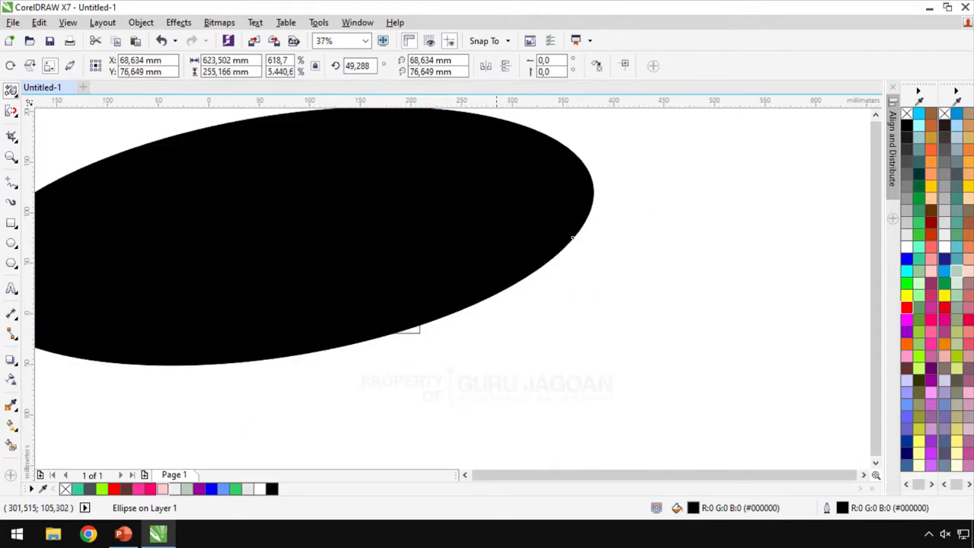
Free-skew the black ellipse into a long, steep diagonal shape about 766 by 1,215 mm in size
{"action": "scroll", "coordinate": [388, 240], "scroll_direction": "down", "scroll_amount": 2}
{"action": "left_click_drag", "start_coordinate": [382, 243], "coordinate": [448, 227]}
{"action": "left_click", "coordinate": [70, 65]}
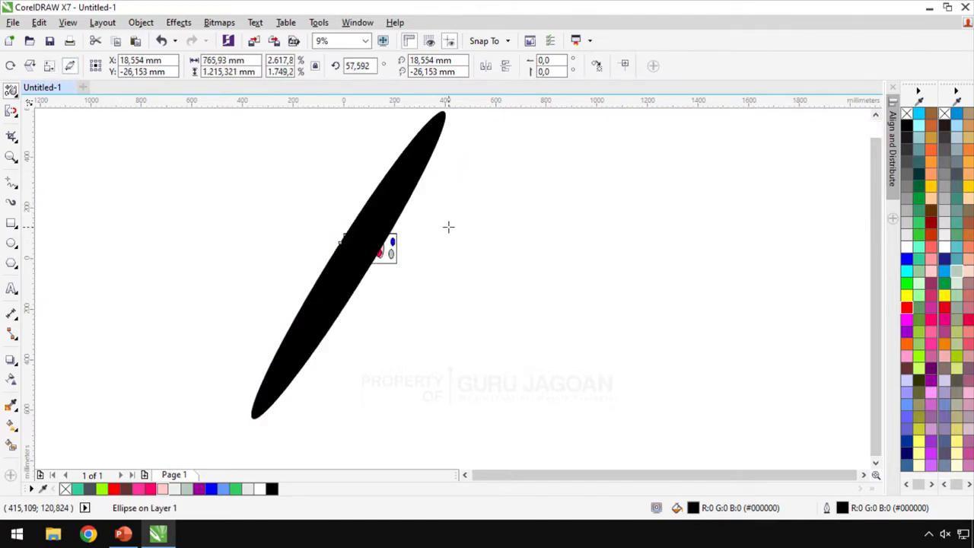
Return to the Pick tool, move the huge black ellipse off the page and delete it
{"action": "left_click", "coordinate": [16, 97]}
{"action": "mouse_move", "coordinate": [11, 93]}
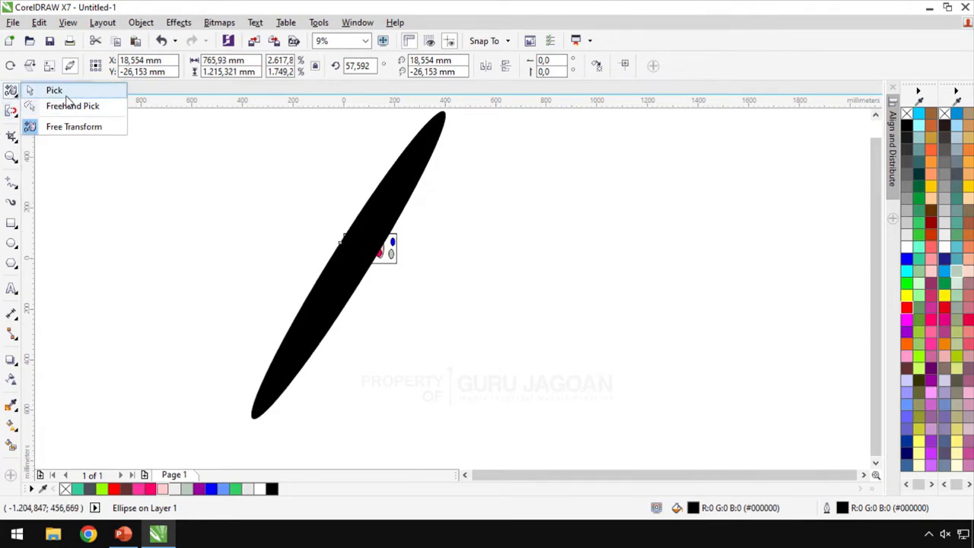
{"action": "left_click", "coordinate": [66, 94]}
{"action": "left_click", "coordinate": [248, 210]}
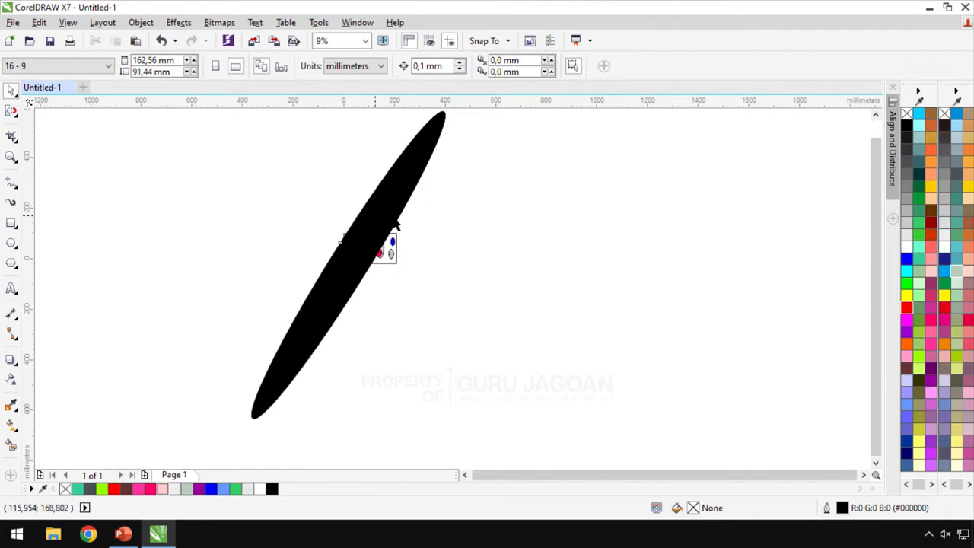
{"action": "left_click_drag", "start_coordinate": [372, 216], "coordinate": [511, 228]}
{"action": "left_click", "coordinate": [464, 245]}
{"action": "left_click", "coordinate": [525, 251]}
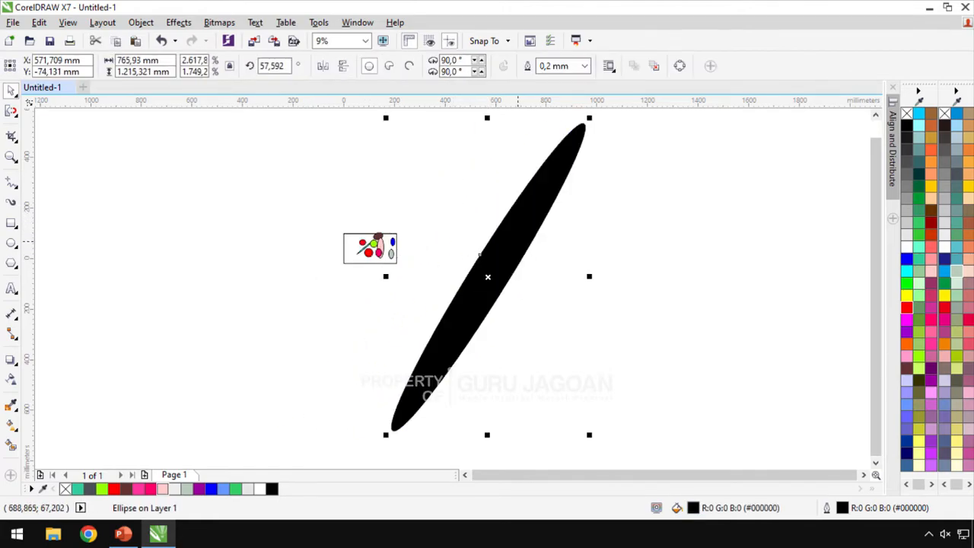
{"action": "key", "text": "Delete"}
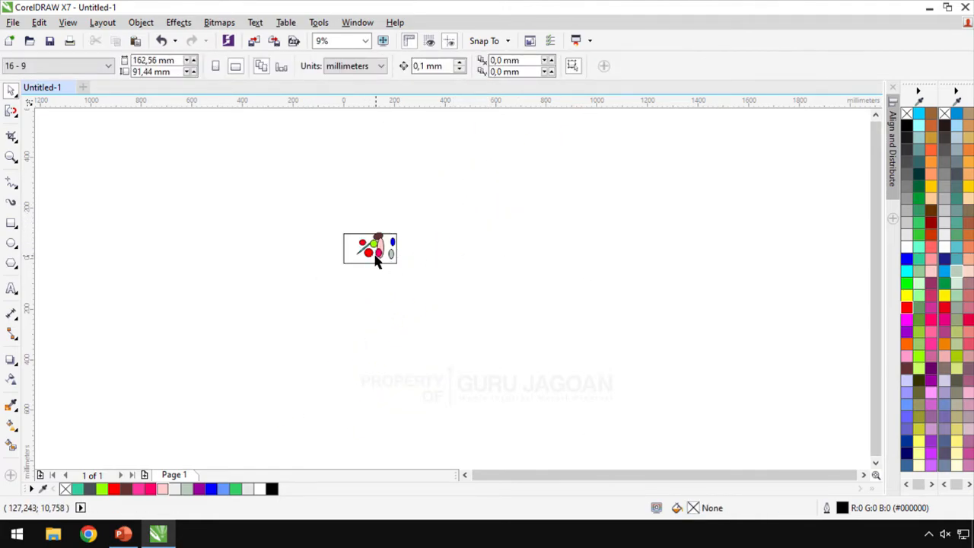
Select all the ellipses on and around the page together with a marquee and clear the selection
{"action": "scroll", "coordinate": [376, 260], "scroll_direction": "up", "scroll_amount": 4}
{"action": "left_click_drag", "start_coordinate": [299, 144], "coordinate": [531, 310]}
{"action": "left_click_drag", "start_coordinate": [289, 140], "coordinate": [521, 342]}
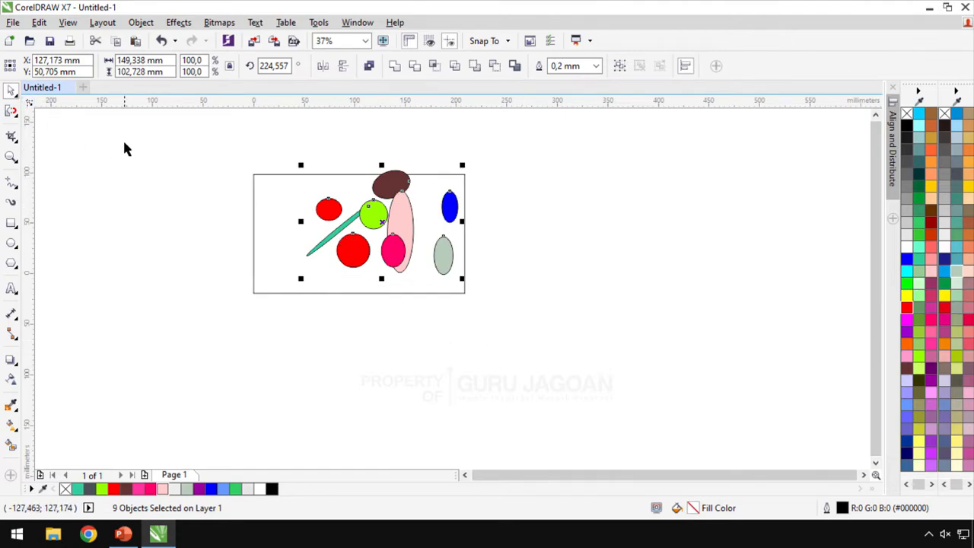
{"action": "key", "text": "Escape"}
{"action": "key", "text": "F5"}
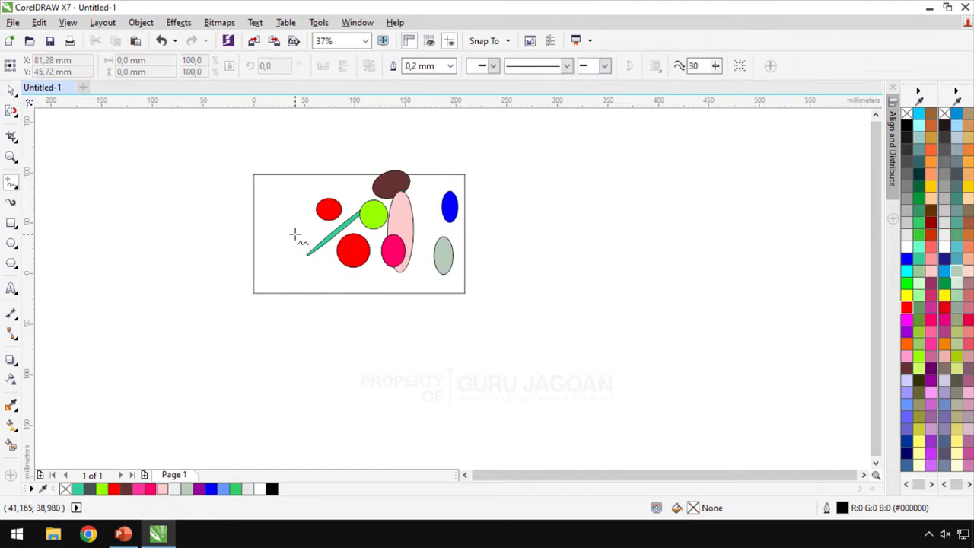
With the Freehand Pick tool, move the outlined rectangle off the page and lasso-select the brown and blue ellipses
{"action": "left_click", "coordinate": [16, 97]}
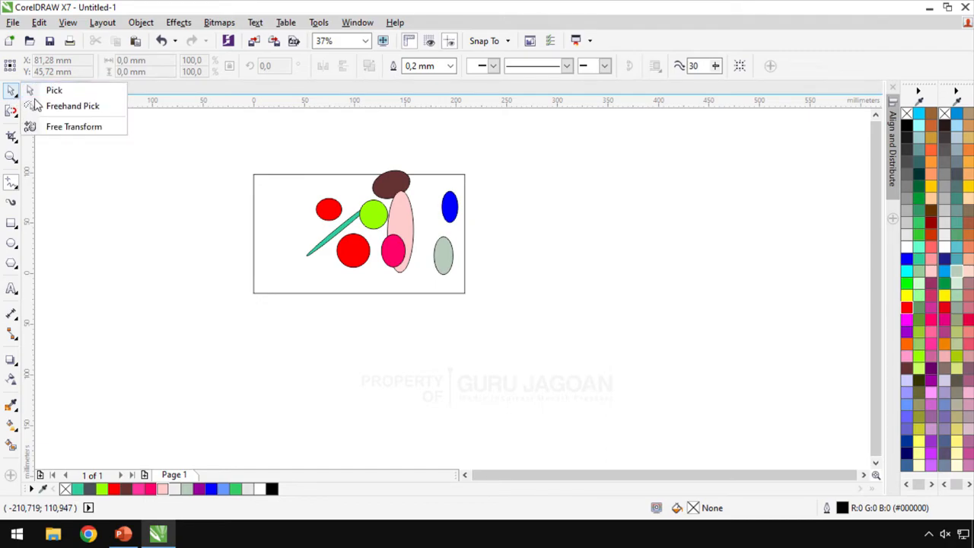
{"action": "left_click", "coordinate": [38, 106]}
{"action": "mouse_move", "coordinate": [254, 222]}
{"action": "left_mouse_down"}
{"action": "mouse_move", "coordinate": [272, 248]}
{"action": "mouse_move", "coordinate": [455, 320]}
{"action": "left_mouse_up"}
{"action": "mouse_move", "coordinate": [212, 306]}
{"action": "left_mouse_down"}
{"action": "mouse_move", "coordinate": [350, 190]}
{"action": "mouse_move", "coordinate": [332, 280]}
{"action": "mouse_move", "coordinate": [410, 262]}
{"action": "mouse_move", "coordinate": [477, 170]}
{"action": "mouse_move", "coordinate": [312, 156]}
{"action": "mouse_move", "coordinate": [240, 175]}
{"action": "mouse_move", "coordinate": [205, 215]}
{"action": "left_mouse_up"}
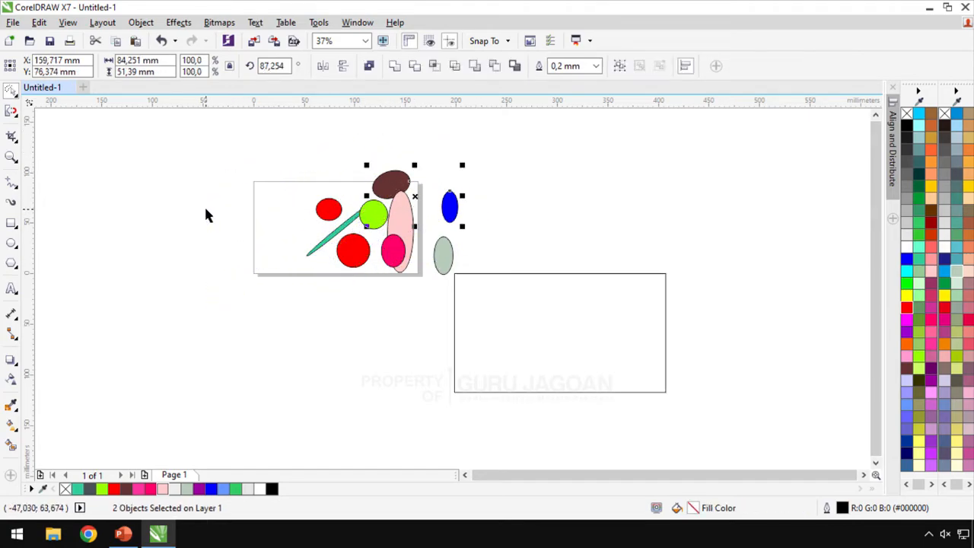
Return to the Pick tool, clear the selection and fill the grey-green ellipse with light blue (C:60 M:0 Y:20 K:0)
{"action": "left_click", "coordinate": [13, 94]}
{"action": "left_click", "coordinate": [53, 127]}
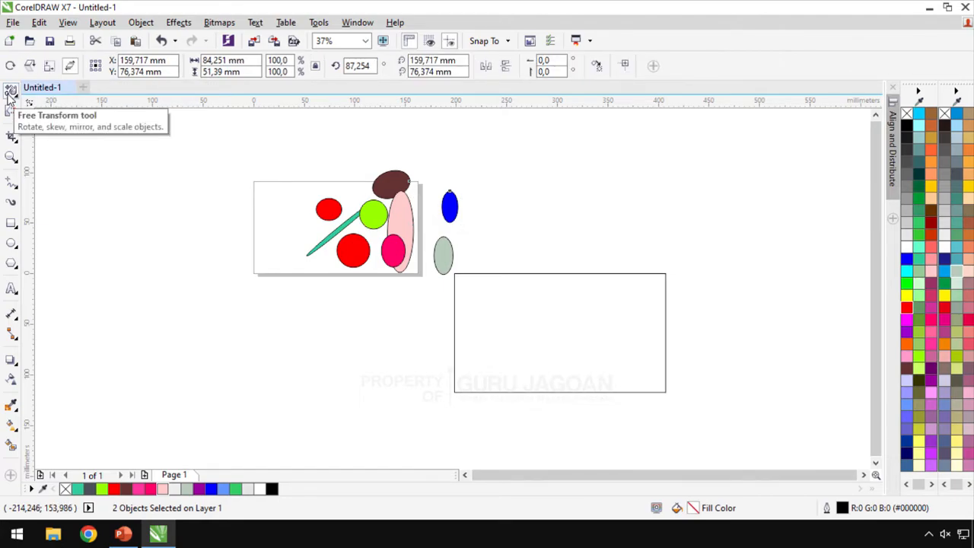
{"action": "left_click", "coordinate": [11, 90]}
{"action": "left_click", "coordinate": [46, 91]}
{"action": "left_click", "coordinate": [574, 211]}
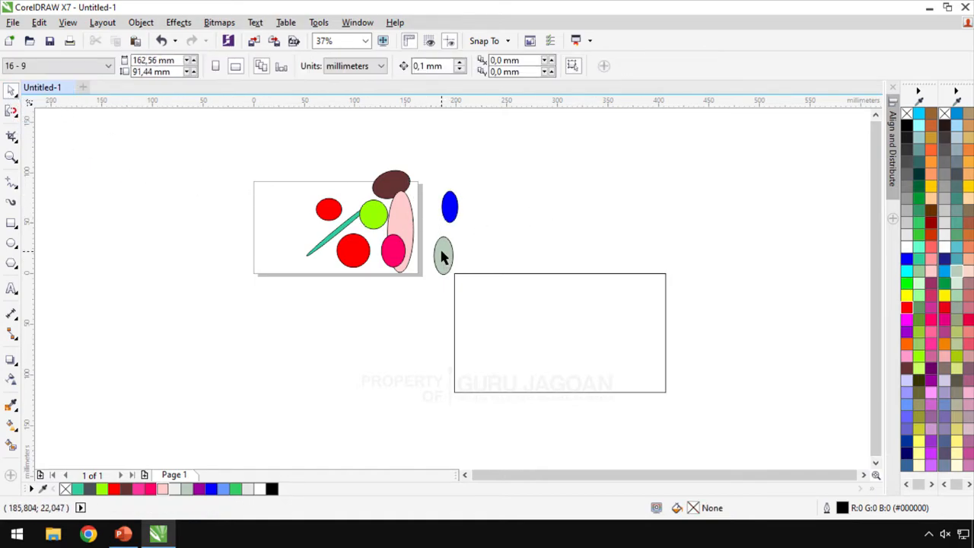
{"action": "left_click", "coordinate": [442, 257]}
{"action": "left_click", "coordinate": [957, 246]}
Stretch the light blue ellipse to about 174 by 82 mm and move it just below the page
{"action": "left_click_drag", "start_coordinate": [459, 255], "coordinate": [613, 255]}
{"action": "left_click_drag", "start_coordinate": [522, 230], "coordinate": [522, 185]}
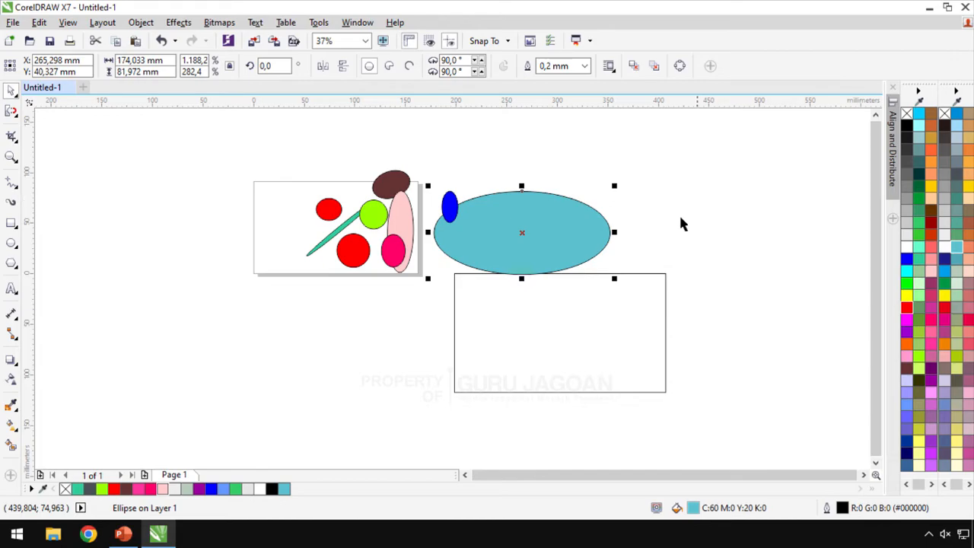
{"action": "left_click_drag", "start_coordinate": [496, 239], "coordinate": [243, 343]}
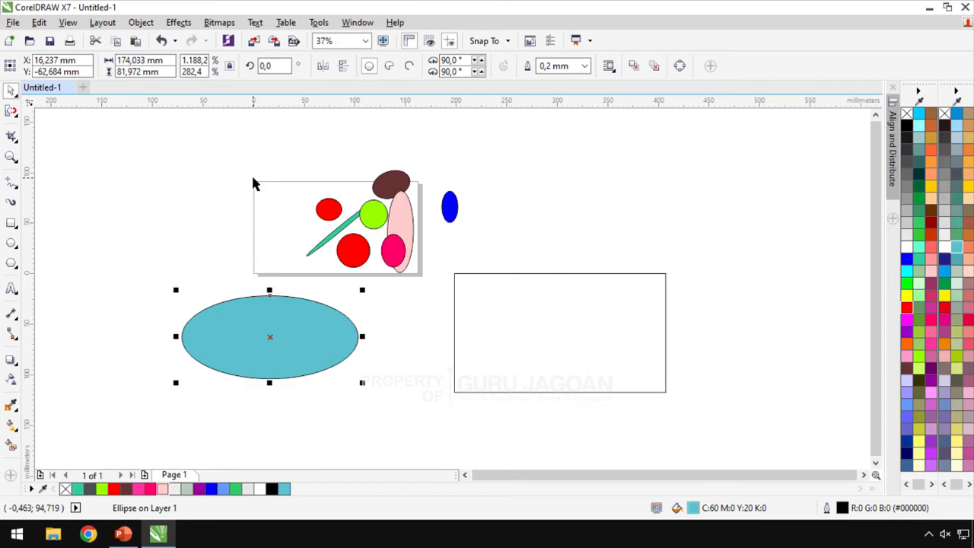
Activate the Shape tool for the light blue ellipse and show the related shaping tools from Smooth to Roughen
{"action": "left_click", "coordinate": [12, 112]}
{"action": "left_click", "coordinate": [17, 116]}
{"action": "left_click", "coordinate": [55, 112]}
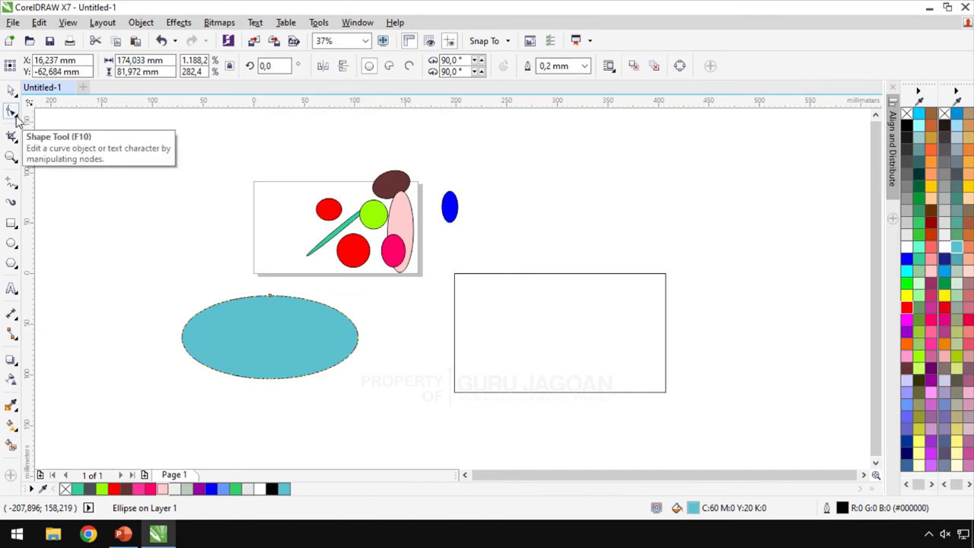
{"action": "left_click", "coordinate": [16, 117]}
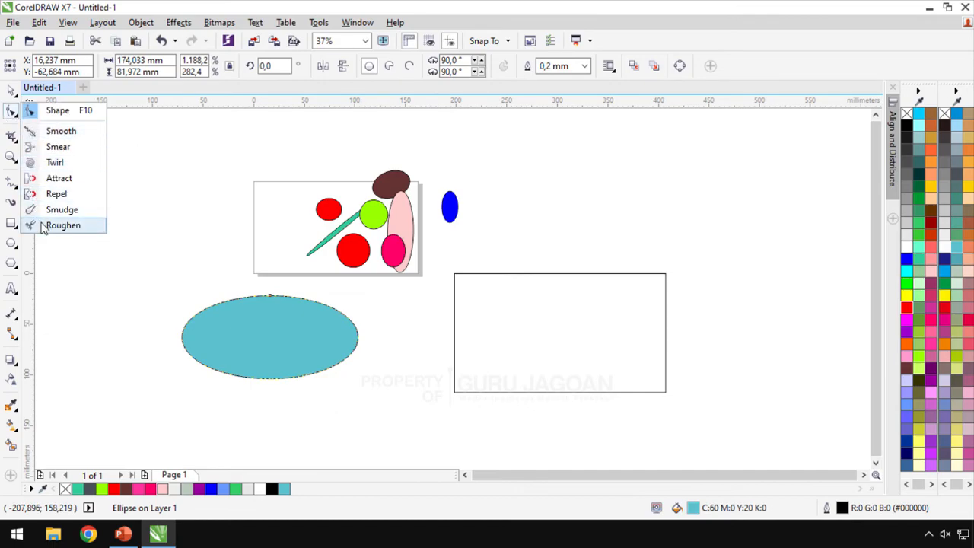